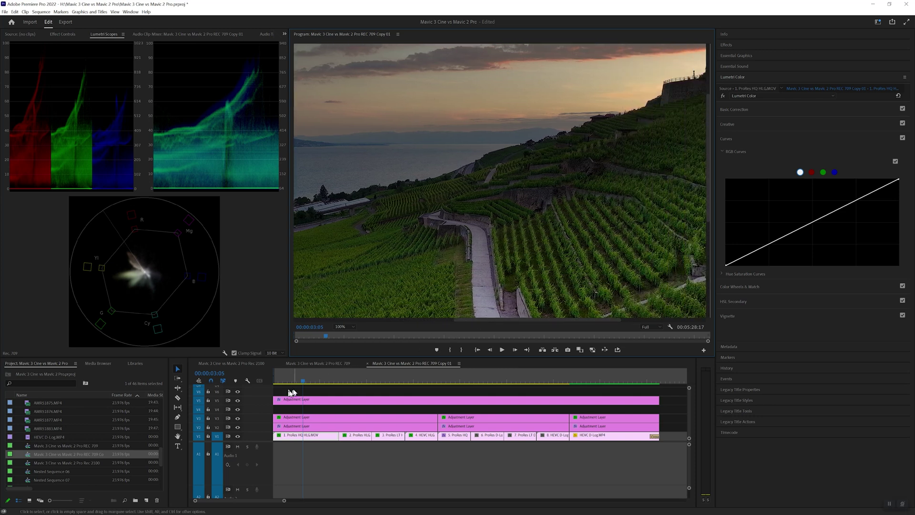
# - Examine the Lumetri Basic Correction and RGB curve settings on the two stacked adjustment layers above the HLG clips
pyautogui.click(305, 381)
pyautogui.click(305, 431)
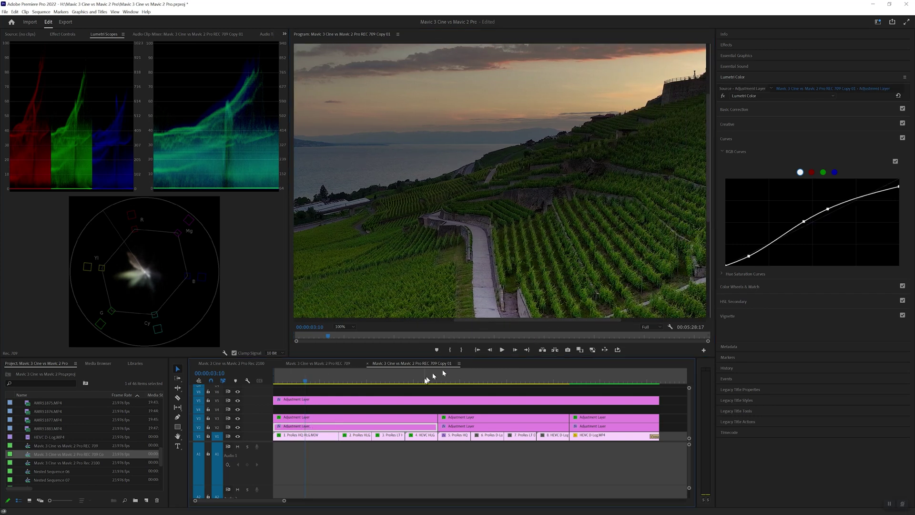
pyautogui.click(747, 110)
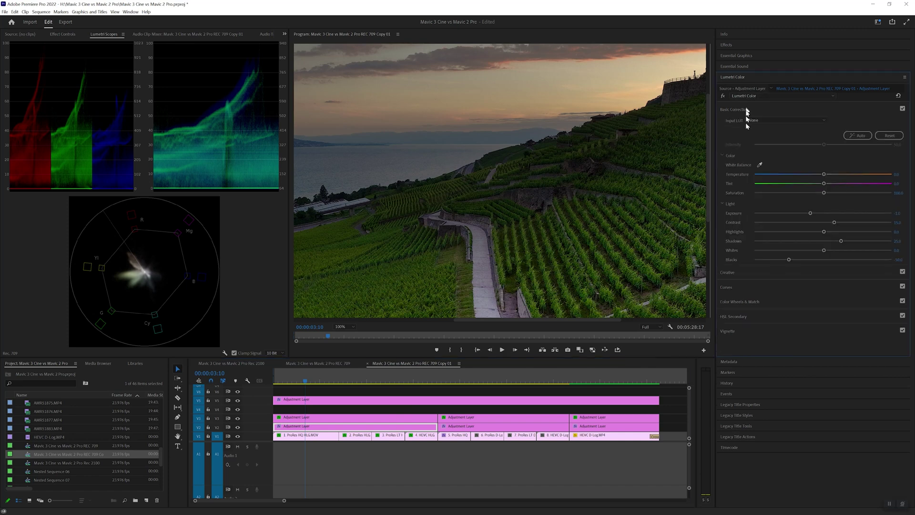
pyautogui.click(344, 418)
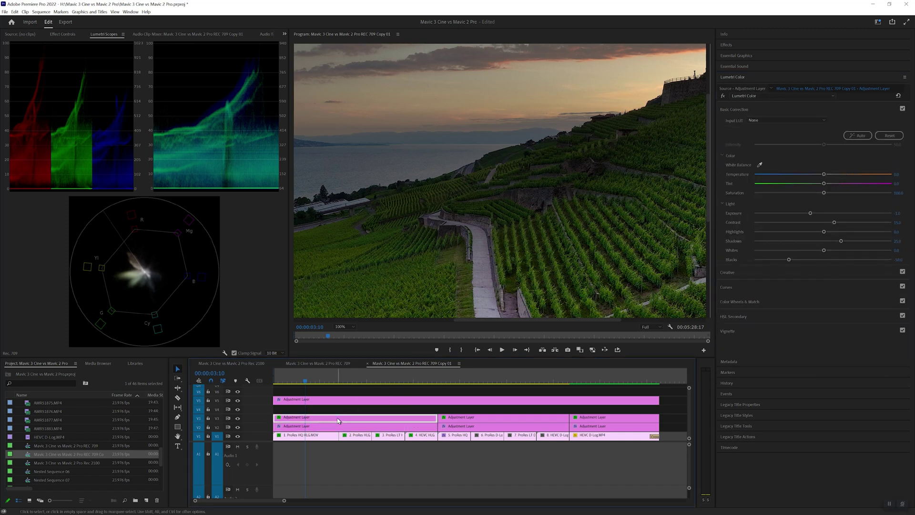
pyautogui.click(728, 288)
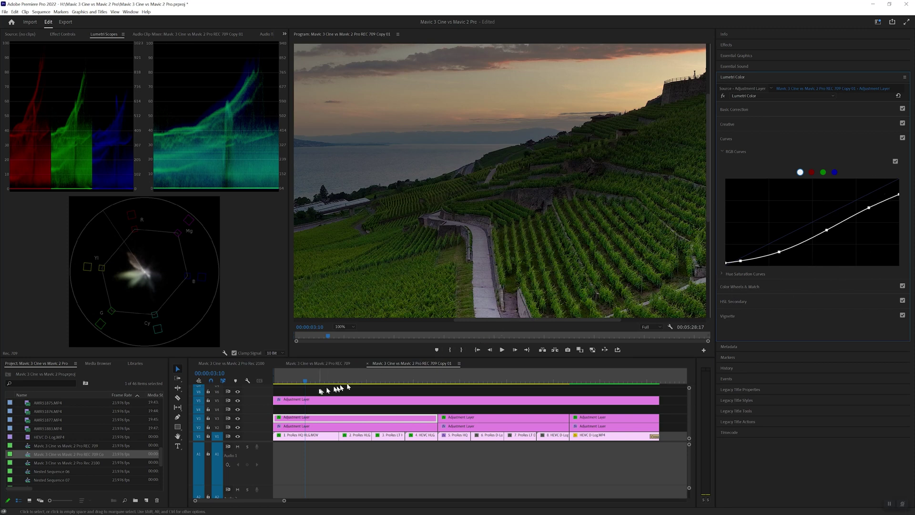
# - Compare frames of the 4. HEVC HLG and 3. ProRes LT HLG clips at 100% magnification
pyautogui.moveTo(305, 381); pyautogui.dragTo(420, 388)
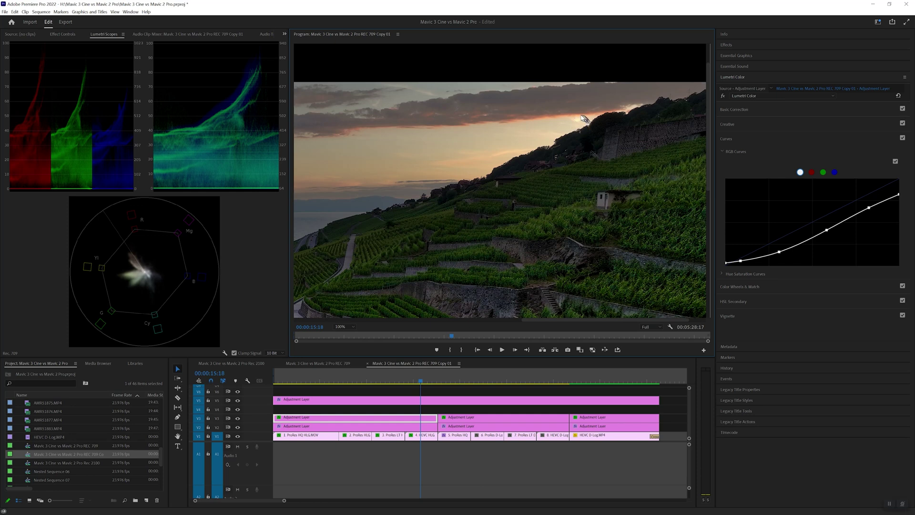
pyautogui.click(429, 439)
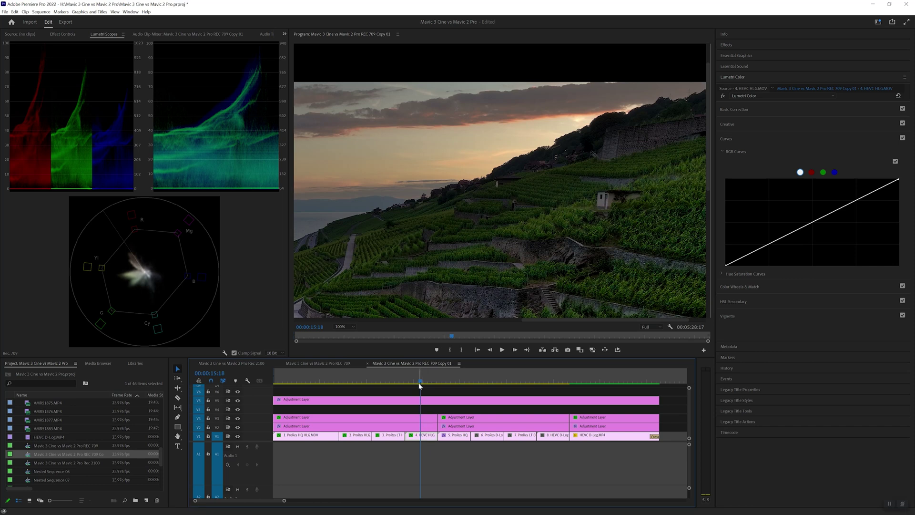
pyautogui.moveTo(420, 385); pyautogui.dragTo(396, 386)
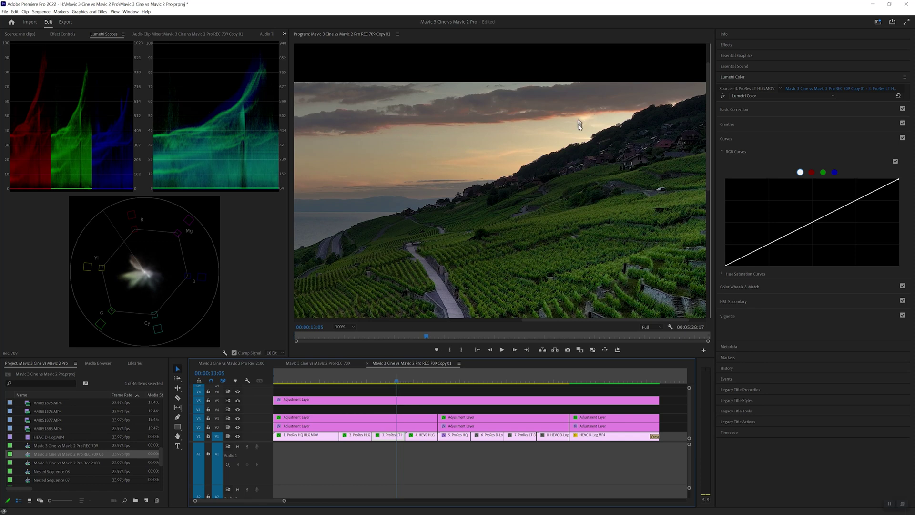
pyautogui.moveTo(398, 386)
pyautogui.mouseDown()
pyautogui.moveTo(318, 394)
pyautogui.moveTo(398, 399)
pyautogui.mouseUp()
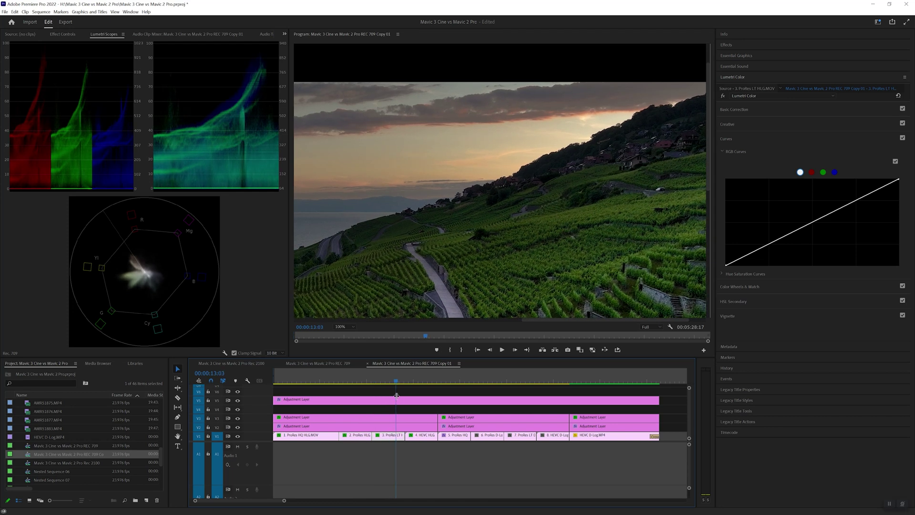
# - Examine the sky and hillside detail in the 5. ProRes HQ D-Log clip at several points in time
pyautogui.moveTo(395, 383); pyautogui.dragTo(457, 383)
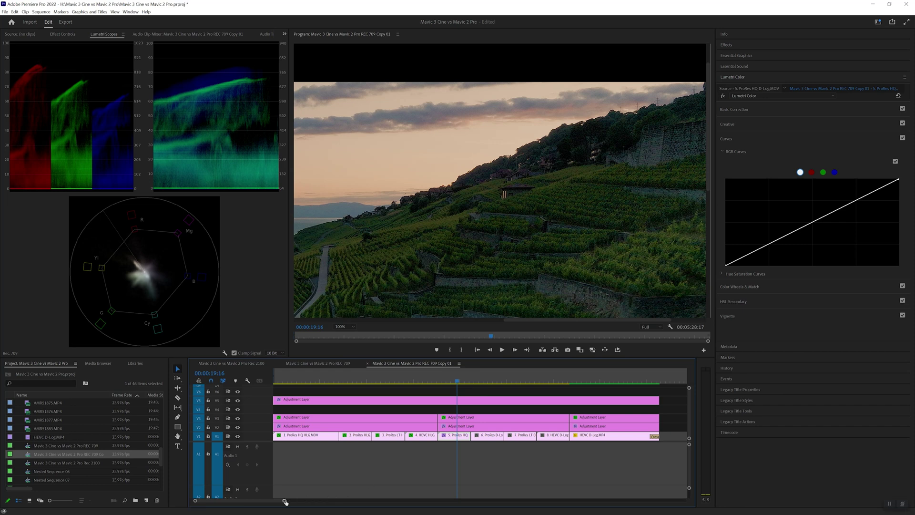
pyautogui.moveTo(285, 502); pyautogui.dragTo(254, 502)
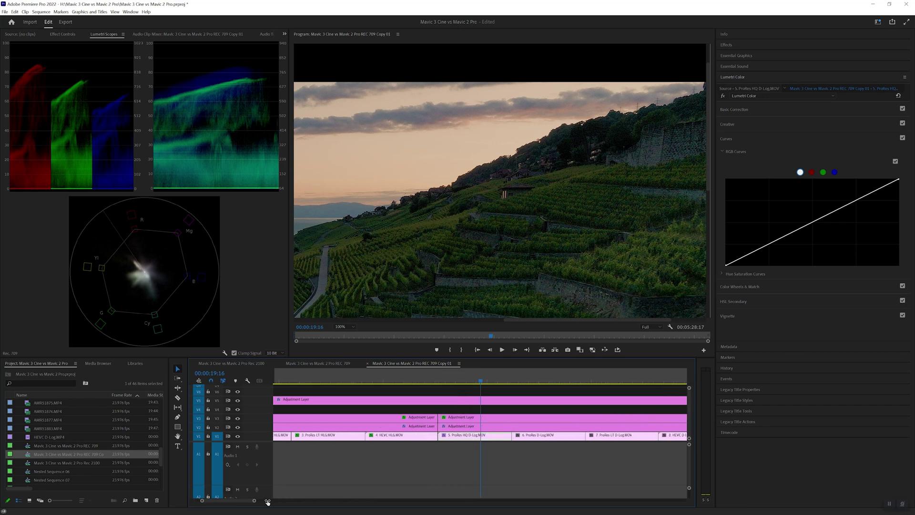
pyautogui.moveTo(491, 384); pyautogui.dragTo(461, 394)
pyautogui.moveTo(551, 320); pyautogui.dragTo(484, 328)
pyautogui.click(461, 385)
pyautogui.moveTo(466, 384)
pyautogui.mouseDown()
pyautogui.moveTo(484, 387)
pyautogui.moveTo(449, 386)
pyautogui.moveTo(461, 385)
pyautogui.mouseUp()
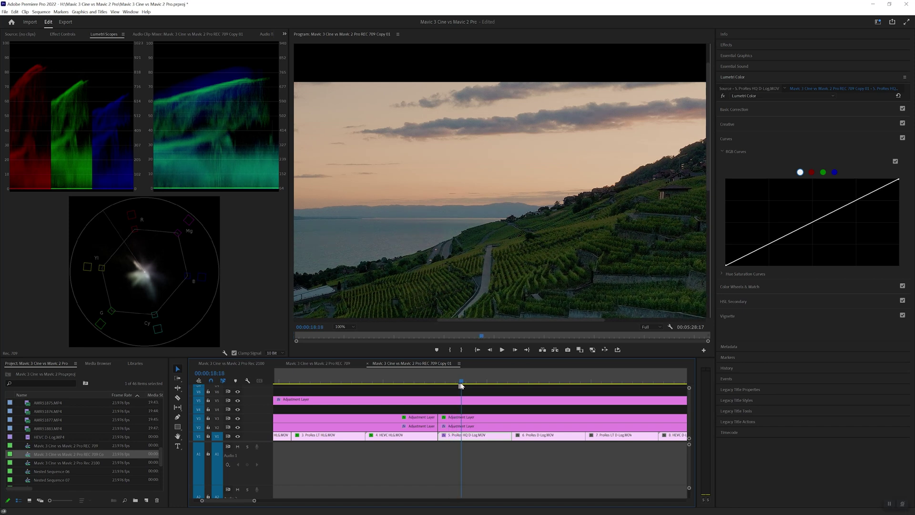
pyautogui.moveTo(494, 320)
pyautogui.mouseDown()
pyautogui.moveTo(420, 324)
pyautogui.moveTo(493, 337)
pyautogui.mouseUp()
pyautogui.click(493, 382)
# - Compare frames of the 6. ProRes D-Log, 7. ProRes LT D-Log, 8. HEVC D-Log and HEVC D-Log.MP4 clips
pyautogui.moveTo(496, 385); pyautogui.dragTo(572, 400)
pyautogui.moveTo(241, 502); pyautogui.dragTo(251, 500)
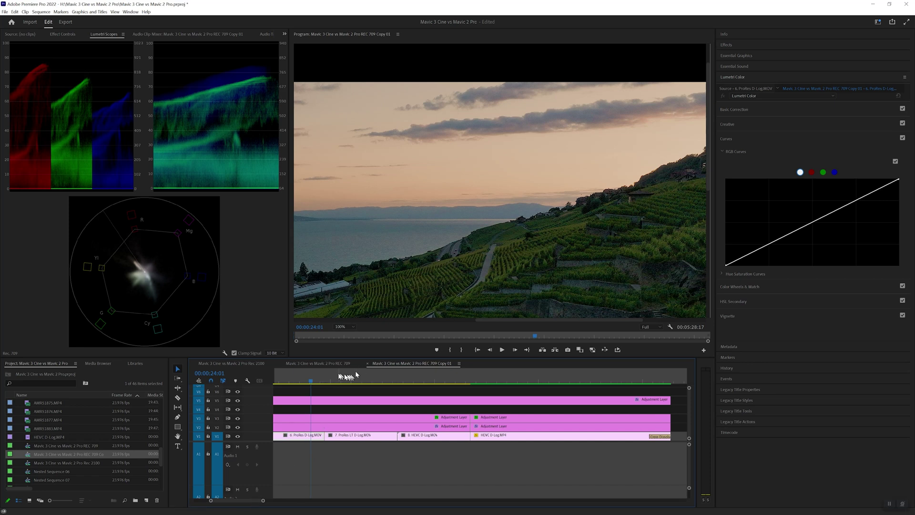
pyautogui.moveTo(308, 381); pyautogui.dragTo(385, 382)
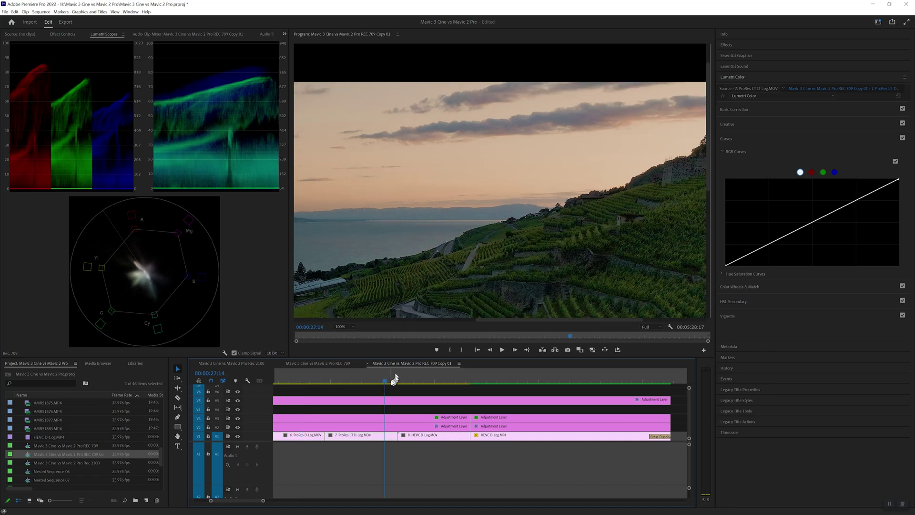
pyautogui.moveTo(387, 383); pyautogui.dragTo(443, 387)
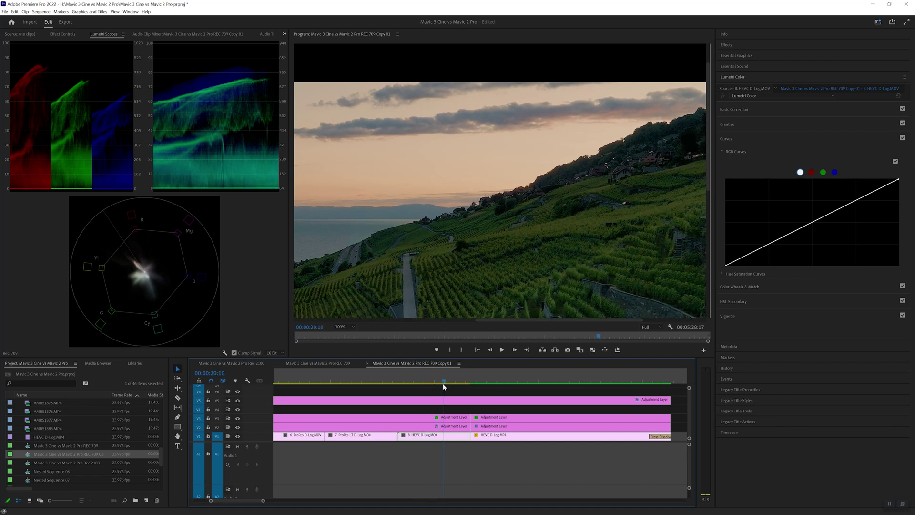
pyautogui.moveTo(446, 383); pyautogui.dragTo(523, 385)
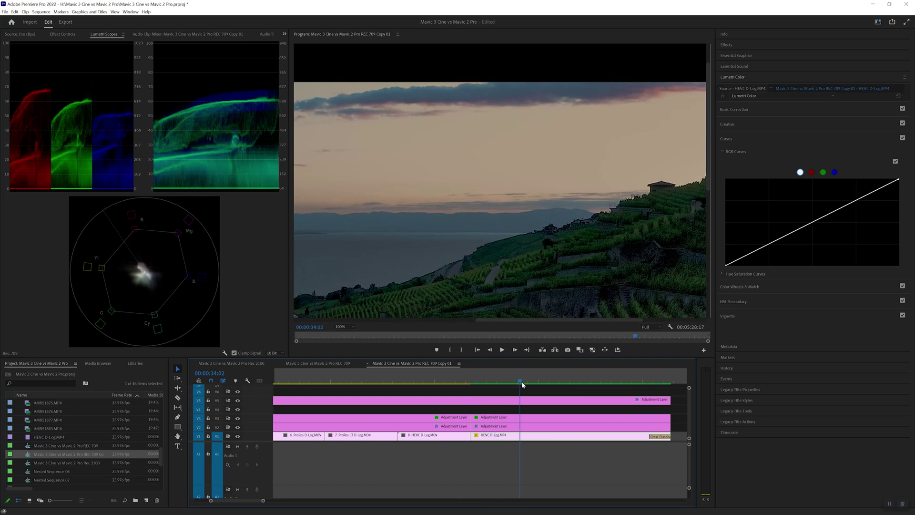
pyautogui.moveTo(523, 385); pyautogui.dragTo(499, 391)
# - Fit the whole frame in the program view and compare HEVC D-Log.MP4 with the 8. HEVC and 7. ProRes LT D-Log clips
pyautogui.click(351, 328)
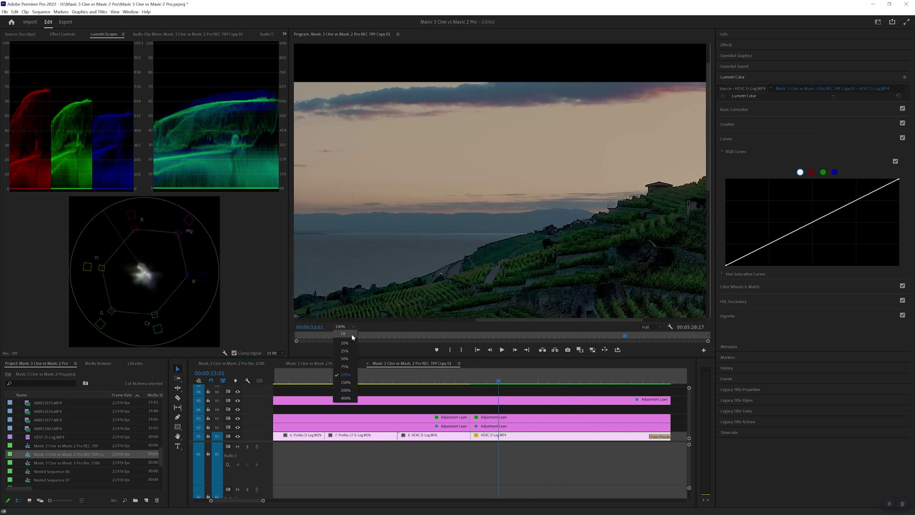
pyautogui.click(352, 334)
pyautogui.moveTo(499, 381); pyautogui.dragTo(557, 400)
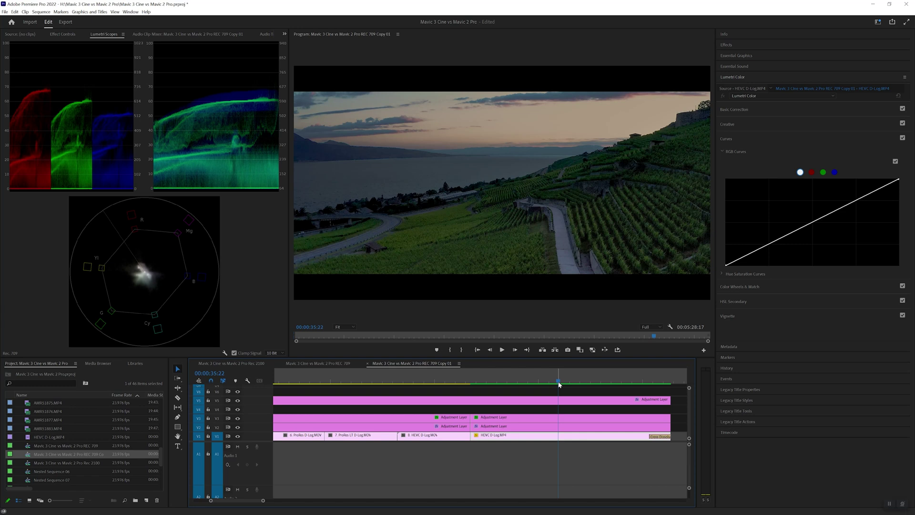
pyautogui.moveTo(560, 384); pyautogui.dragTo(450, 393)
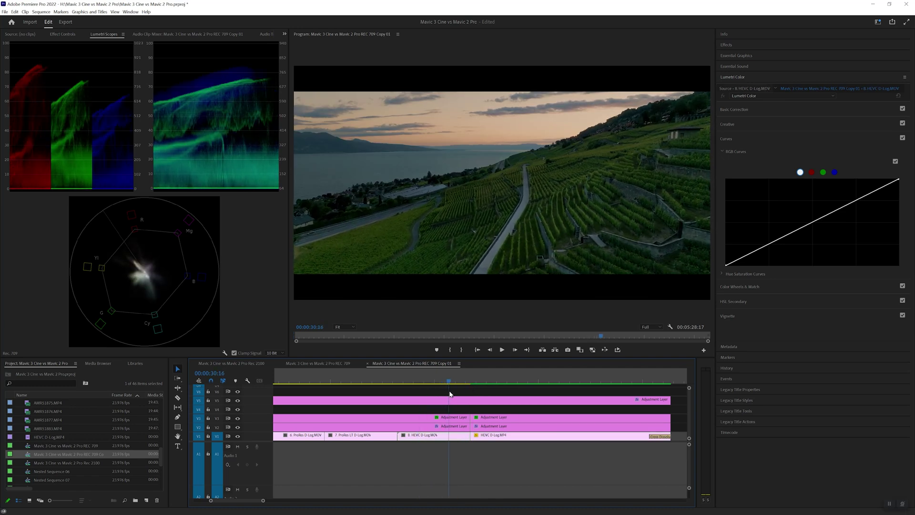
pyautogui.moveTo(241, 501); pyautogui.dragTo(237, 504)
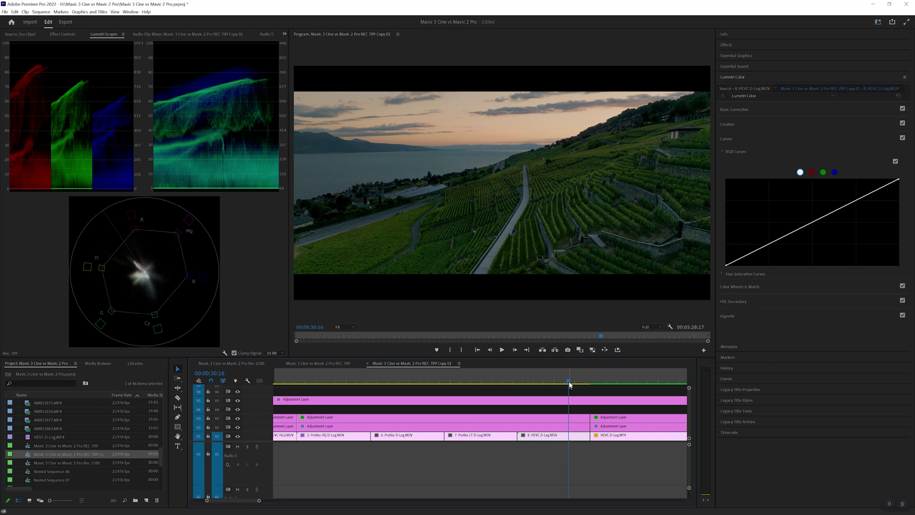
pyautogui.moveTo(568, 382); pyautogui.dragTo(487, 382)
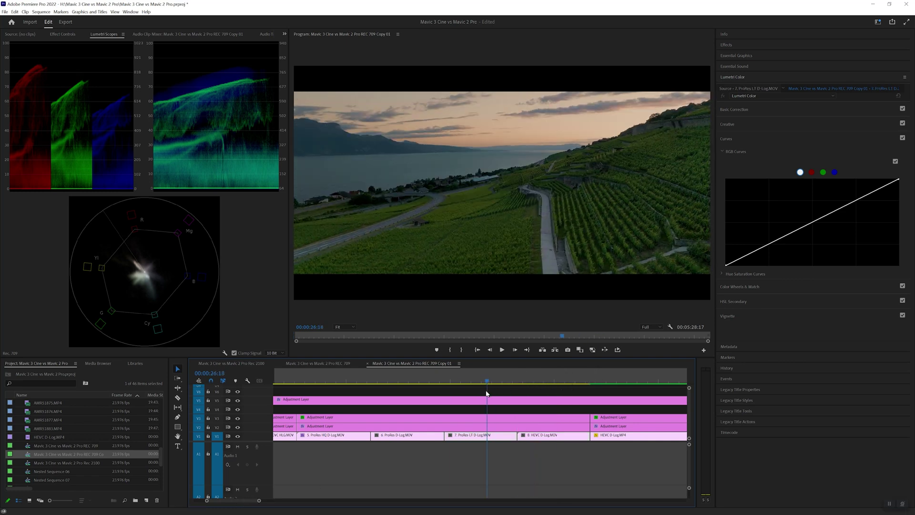
# - Magnify the program view to 100% and compare the 5. ProRes HQ D-Log clip with the 4. HEVC HLG clip
pyautogui.click(350, 327)
pyautogui.click(345, 374)
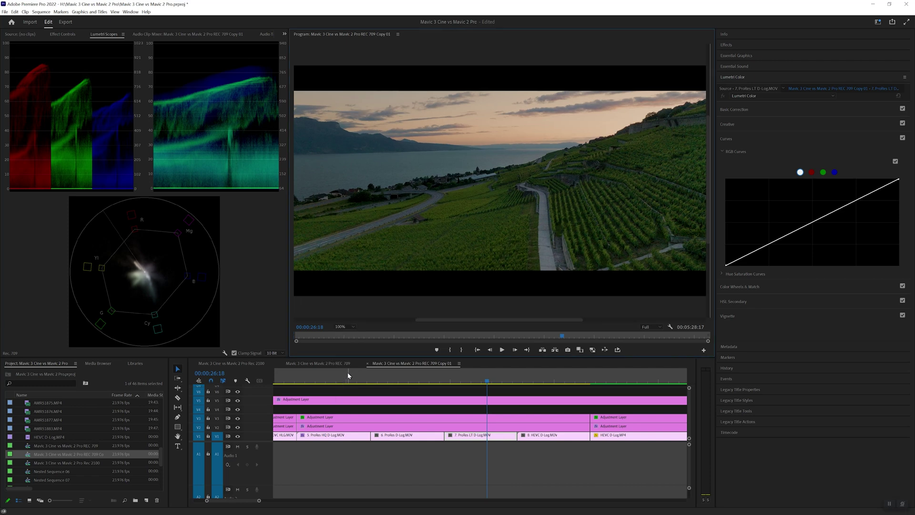
pyautogui.moveTo(488, 381); pyautogui.dragTo(329, 406)
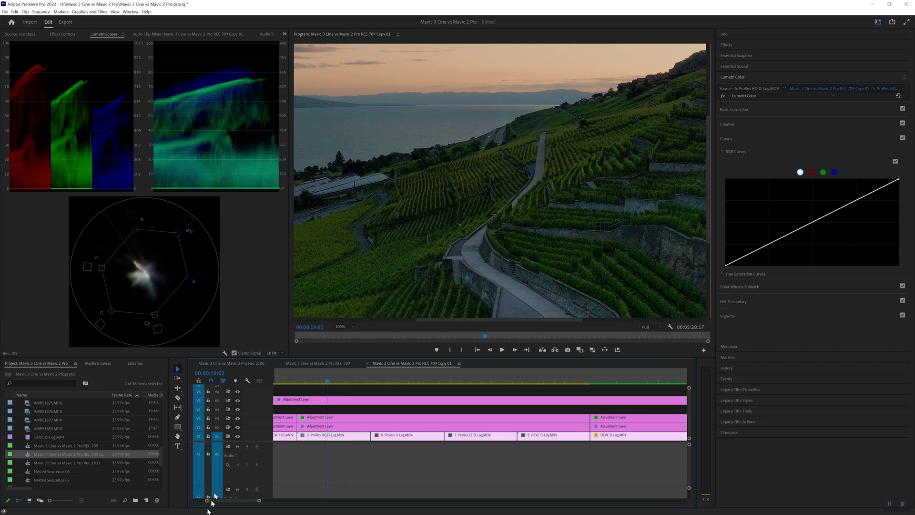
pyautogui.moveTo(227, 507); pyautogui.dragTo(218, 507)
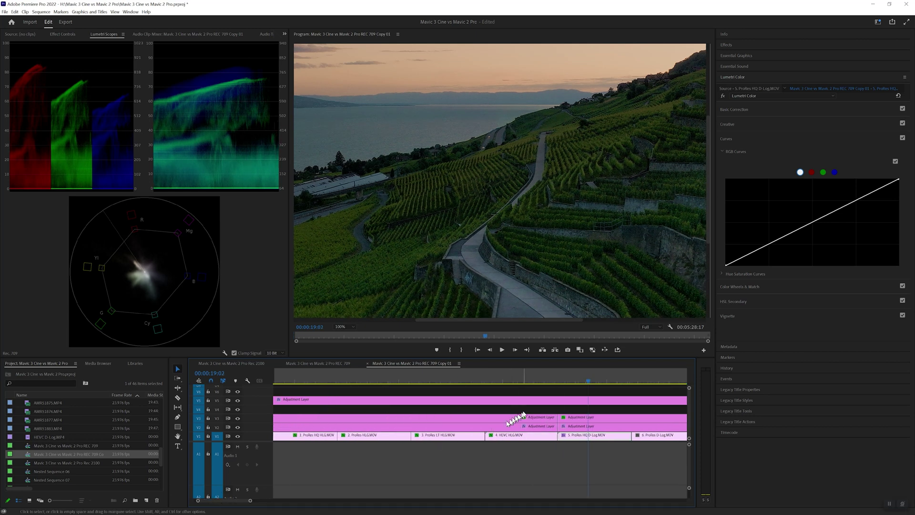
pyautogui.moveTo(589, 383); pyautogui.dragTo(512, 413)
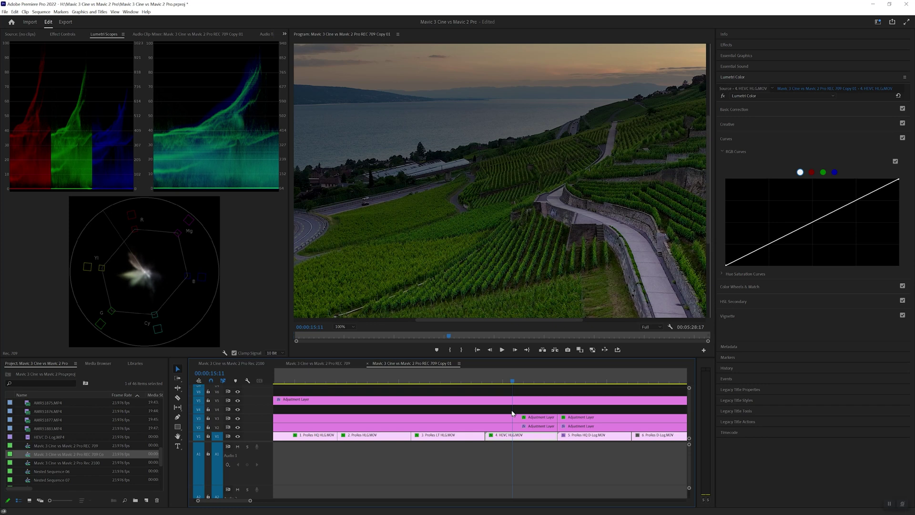
# - Fit the whole frame in the program view and compare the 4. HEVC HLG clip with the 8. HEVC D-Log clip
pyautogui.click(353, 327)
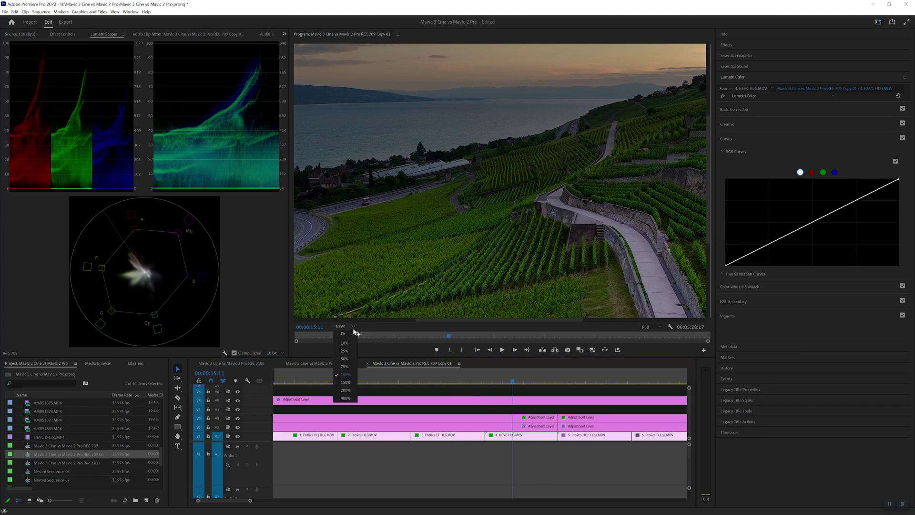
pyautogui.click(354, 334)
pyautogui.moveTo(514, 385); pyautogui.dragTo(500, 399)
pyautogui.moveTo(522, 400); pyautogui.dragTo(635, 448)
pyautogui.press('-')
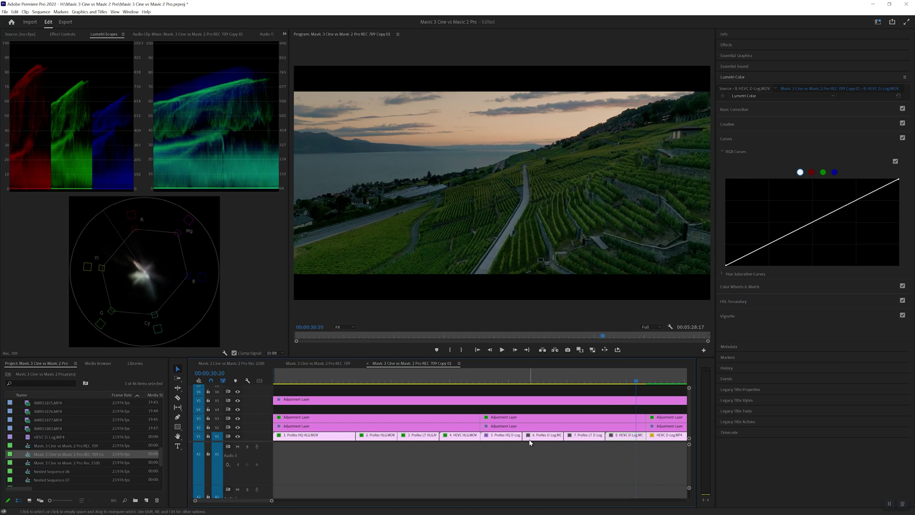
# - Switch to the Mavic 3 Cine folder in File Explorer and look up the file details of HLG clips 1 to 4
pyautogui.press('alt')
pyautogui.press('alt')
pyautogui.hotkey('alt', 'Tab')
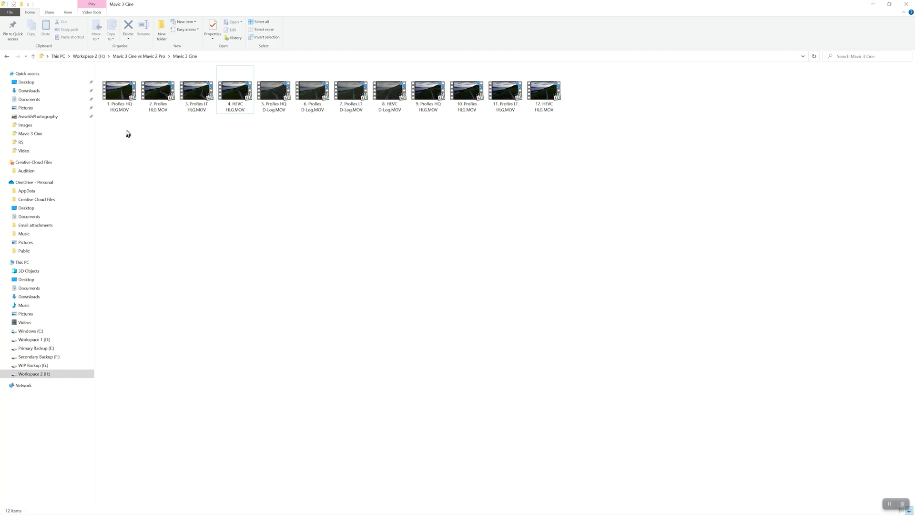
pyautogui.click(128, 109)
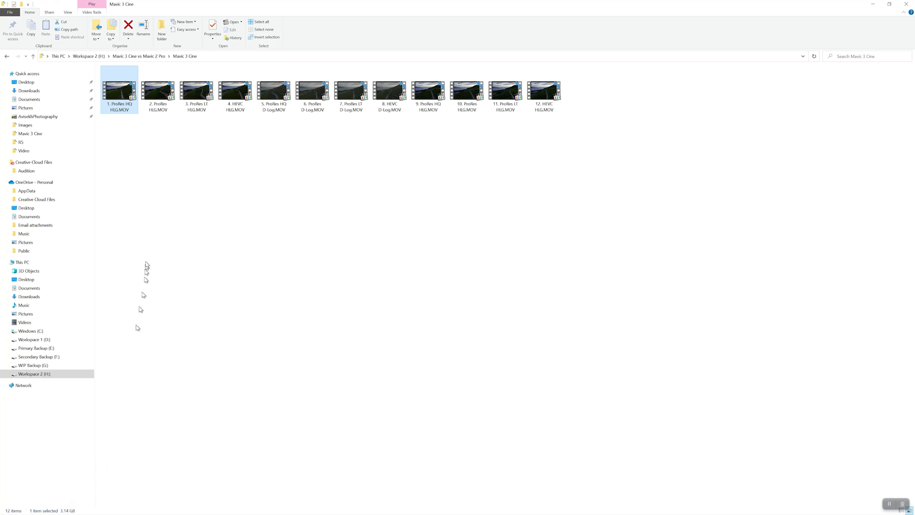
pyautogui.click(157, 109)
pyautogui.click(197, 108)
pyautogui.click(232, 112)
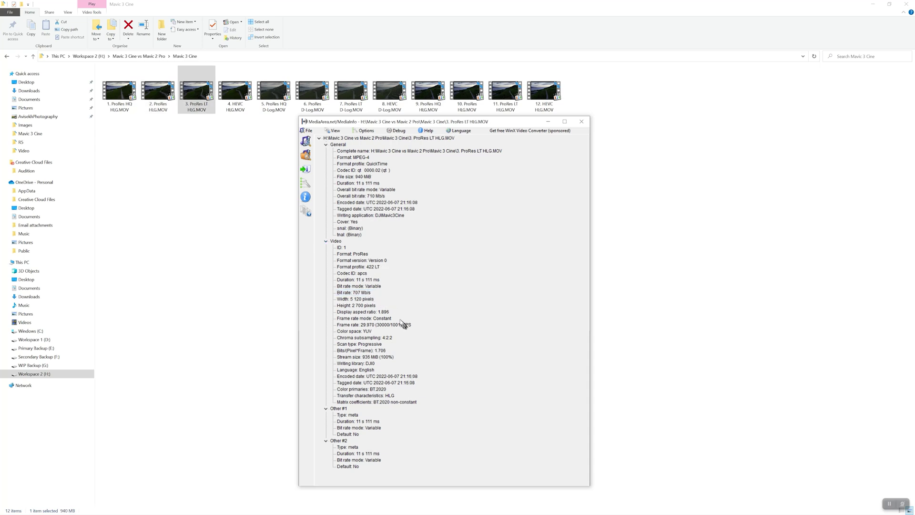
# - Check the bit rate of 3. ProRes LT HLG.MOV in MediaInfo, plus the bit rate and chroma subsampling of 4. HEVC HLG.MOV
pyautogui.click(364, 293)
pyautogui.moveTo(235, 91); pyautogui.dragTo(432, 291)
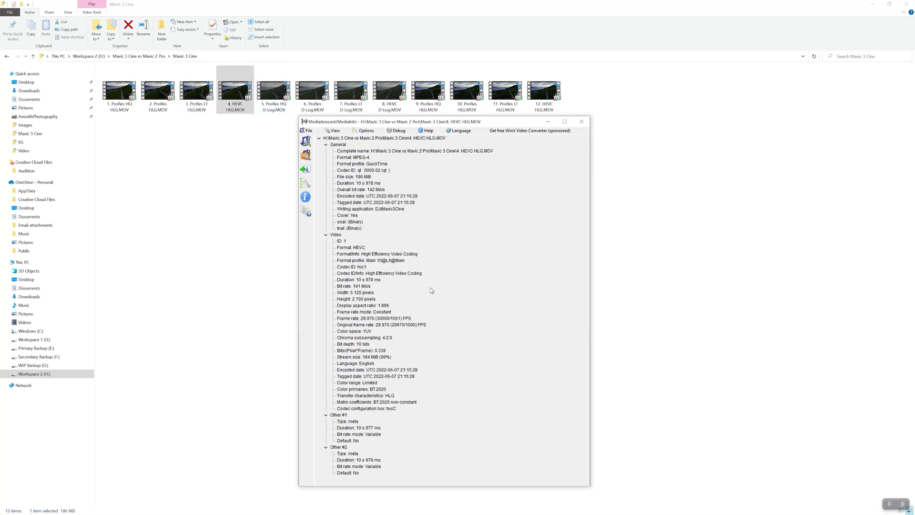
pyautogui.click(363, 288)
pyautogui.click(386, 339)
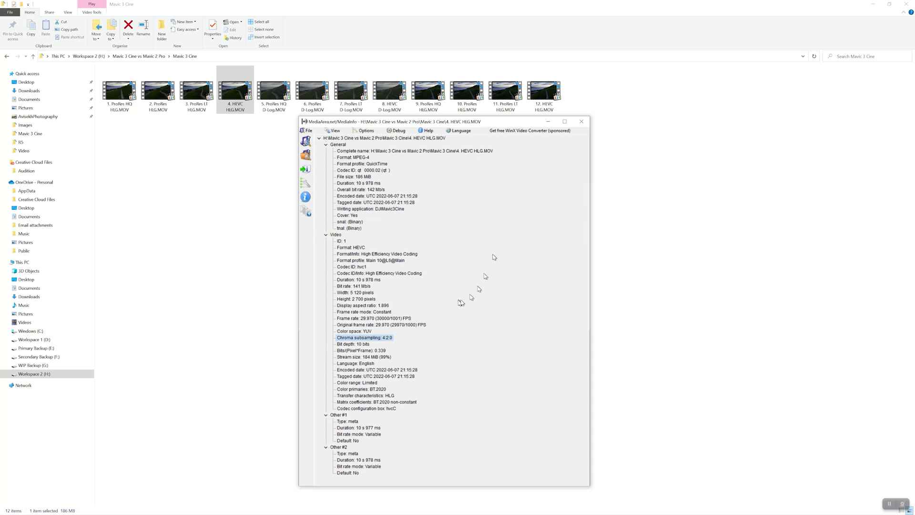
# - Compare the matrix coefficients of 5. ProRes HQ D-Log.MOV and 1. ProRes HQ HLG.MOV in MediaInfo
pyautogui.moveTo(280, 101); pyautogui.dragTo(437, 307)
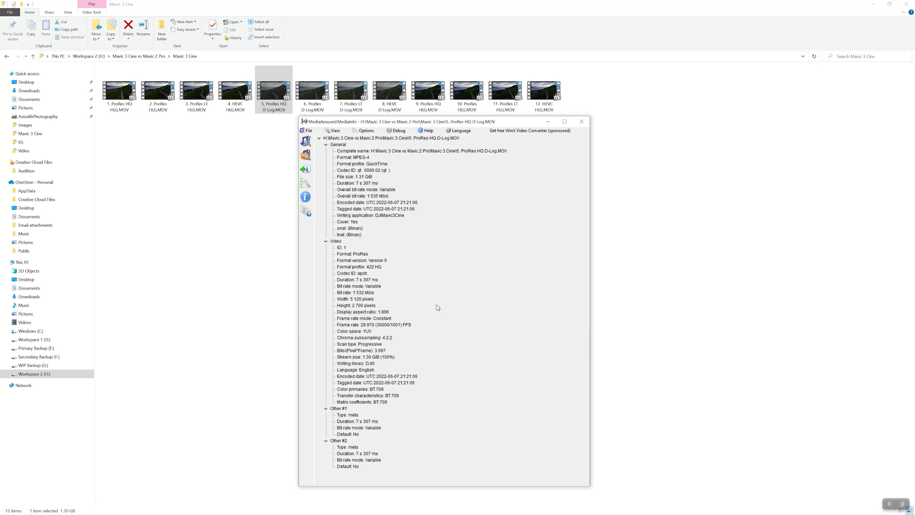
pyautogui.click(382, 403)
pyautogui.moveTo(122, 96); pyautogui.dragTo(413, 405)
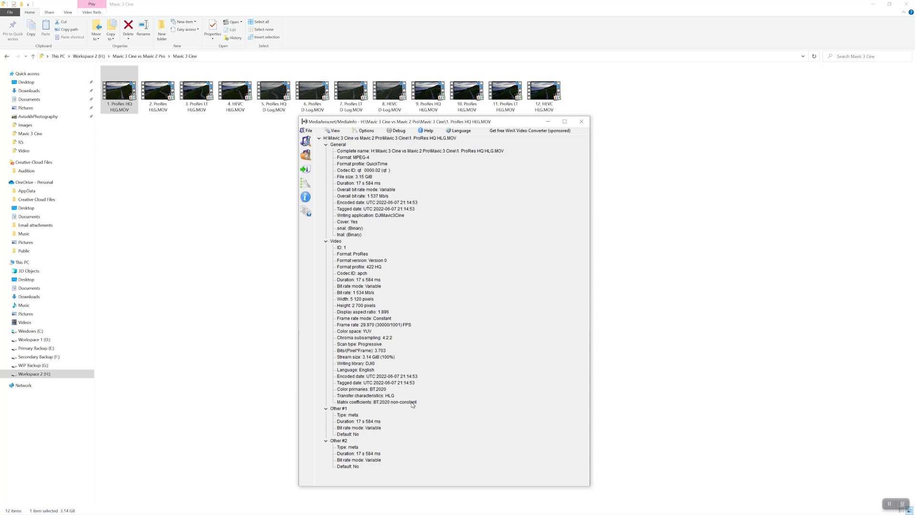
pyautogui.click(412, 404)
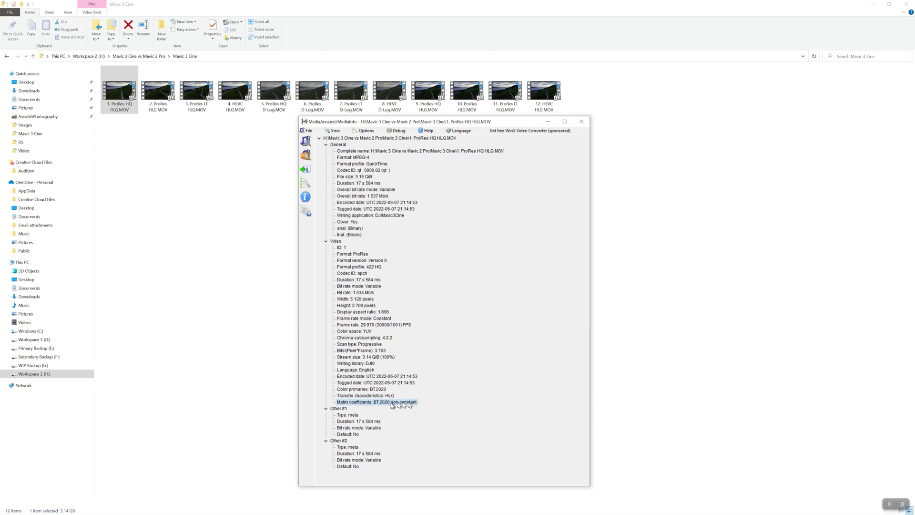